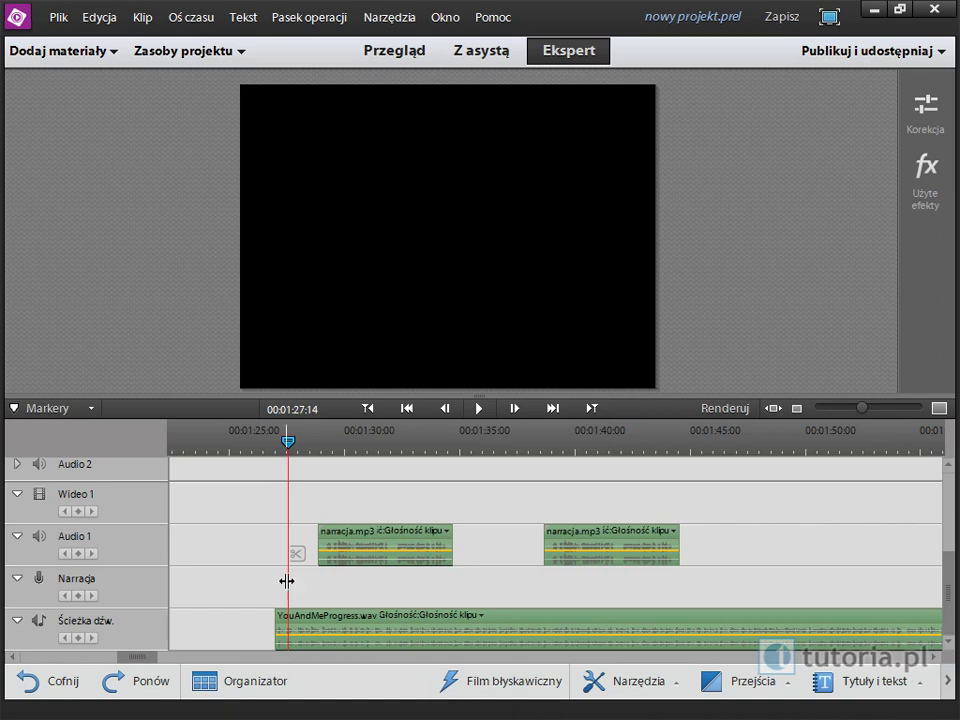
Add four volume keyframes to YouAndMeProgress.wav around the first narration, starting at 00:01:28:08.
click(306, 641)
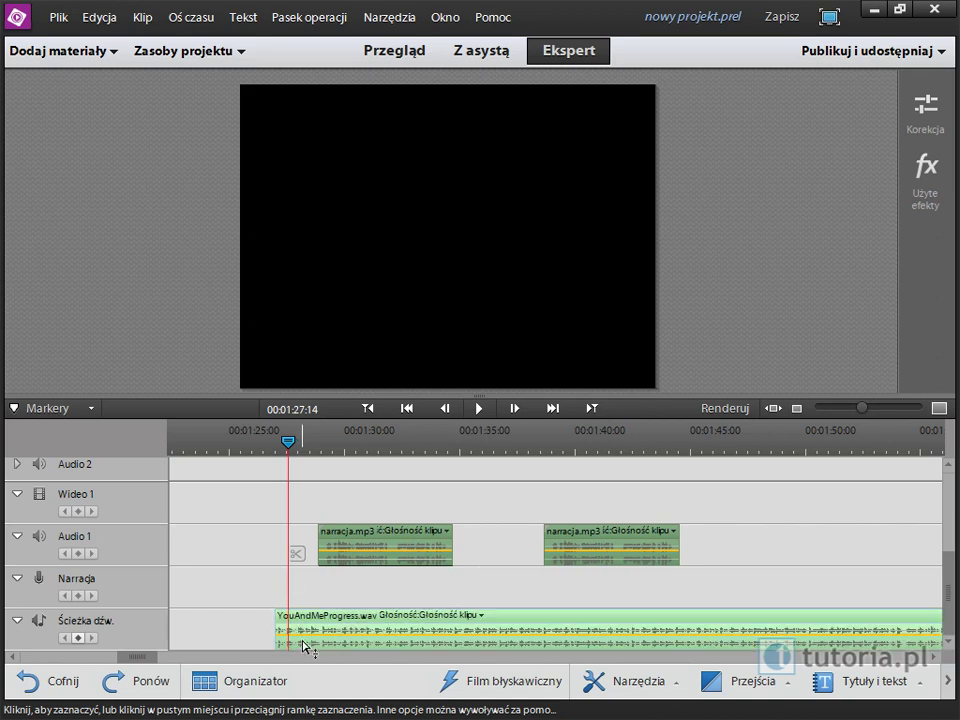
click(306, 452)
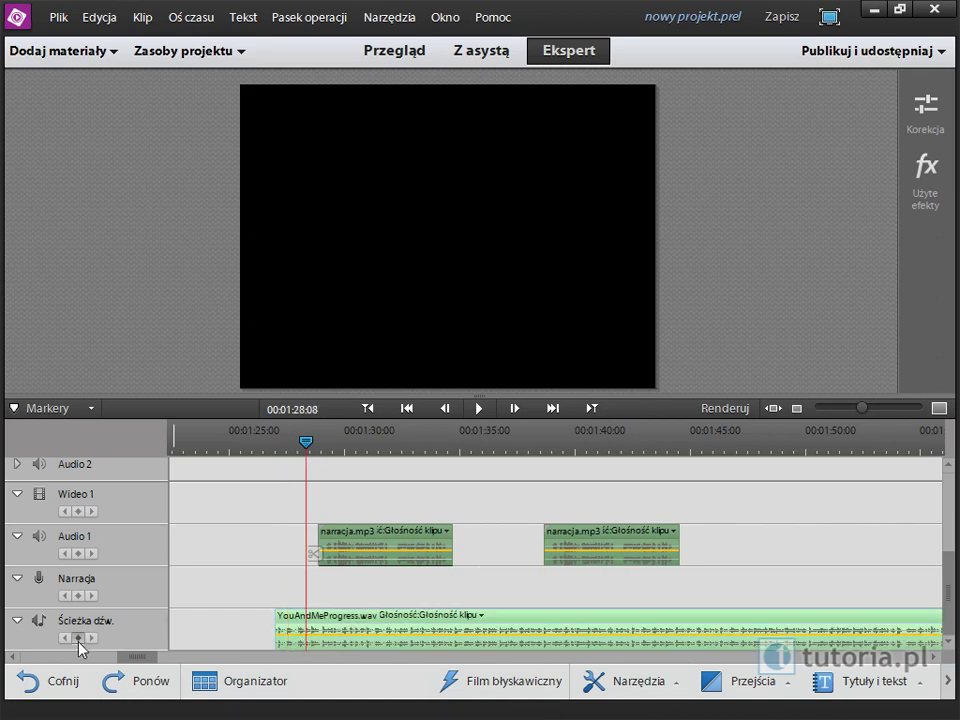
click(78, 639)
click(326, 446)
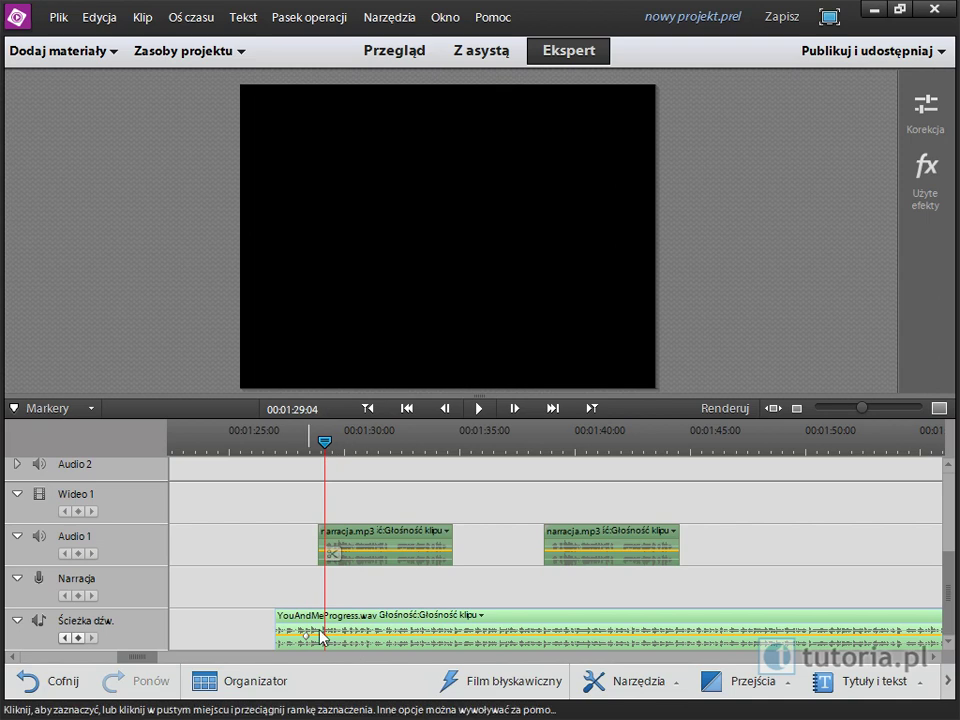
click(78, 639)
click(439, 447)
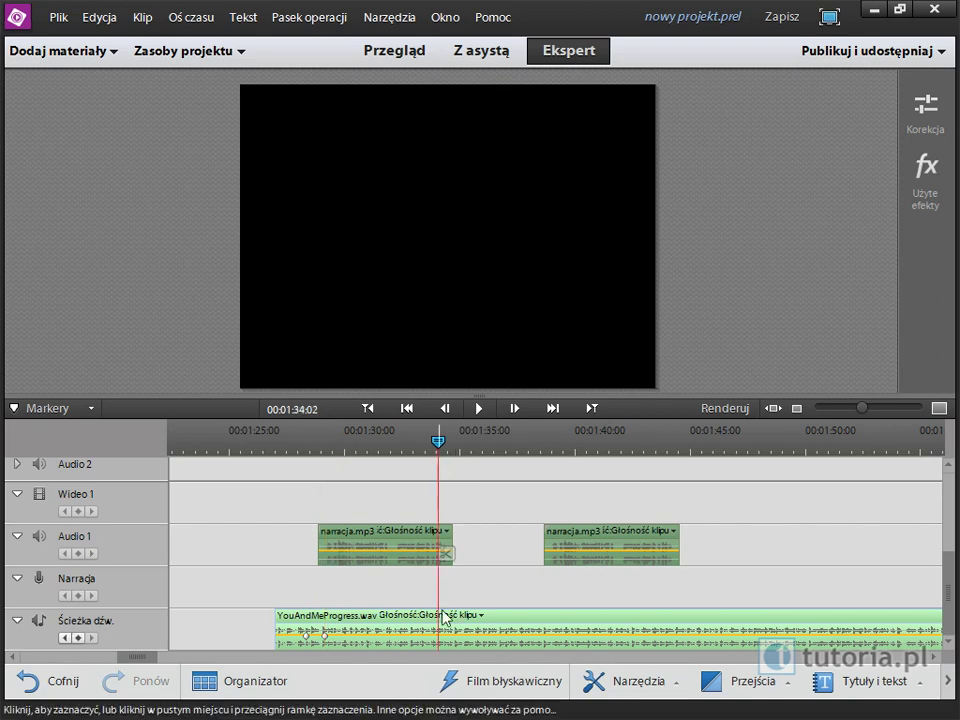
click(78, 639)
click(468, 446)
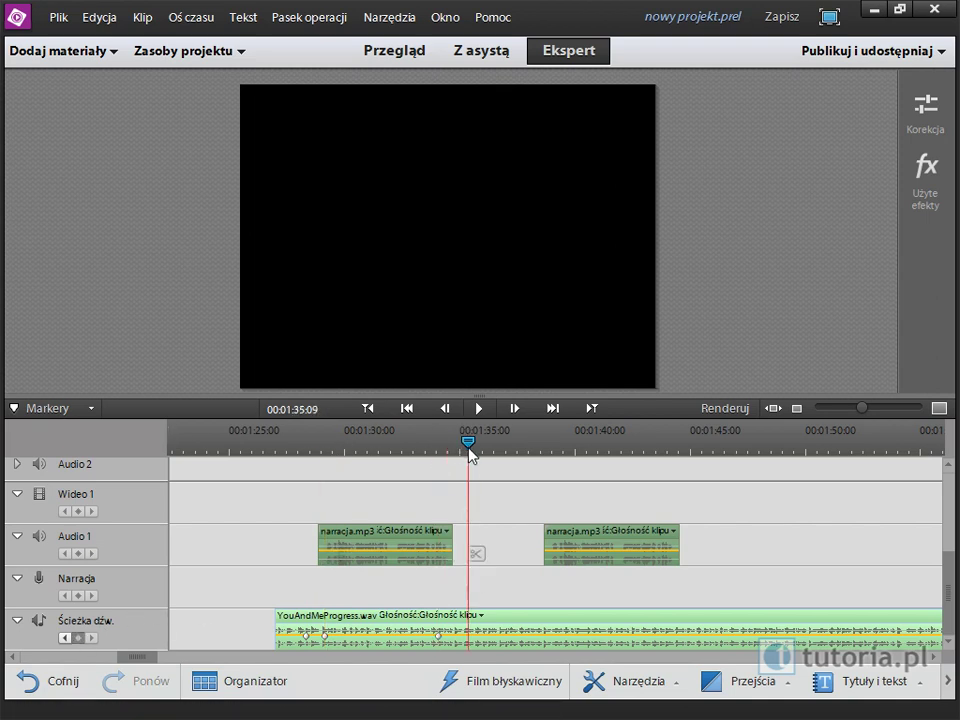
click(78, 639)
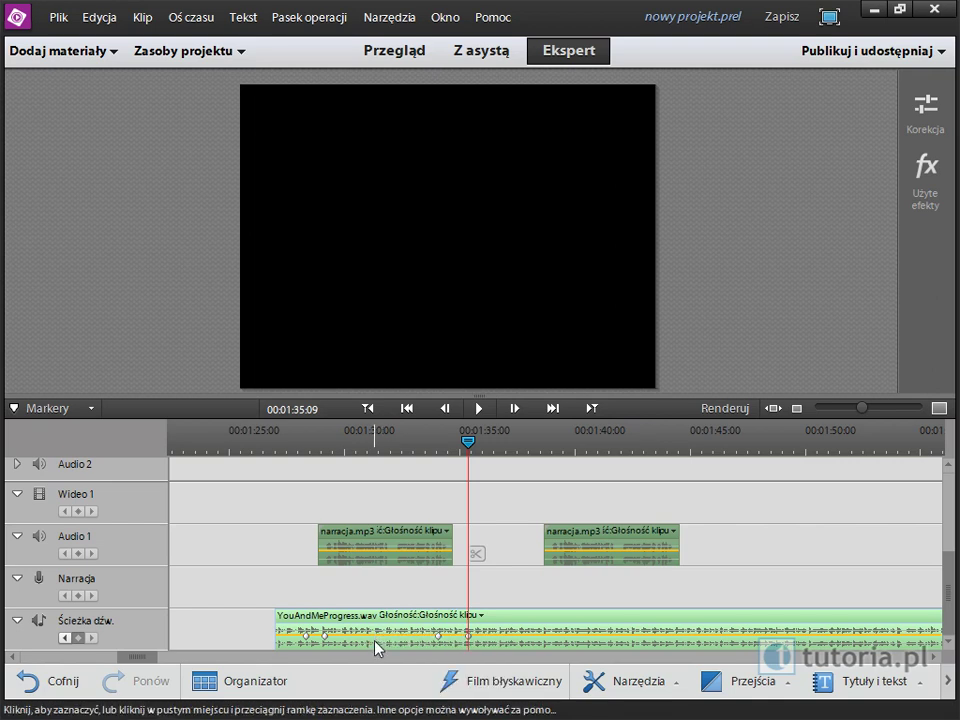
Dip the music to -24.89 dB under the narration, then undo the dip and keyframes.
mouse_move(373, 647)
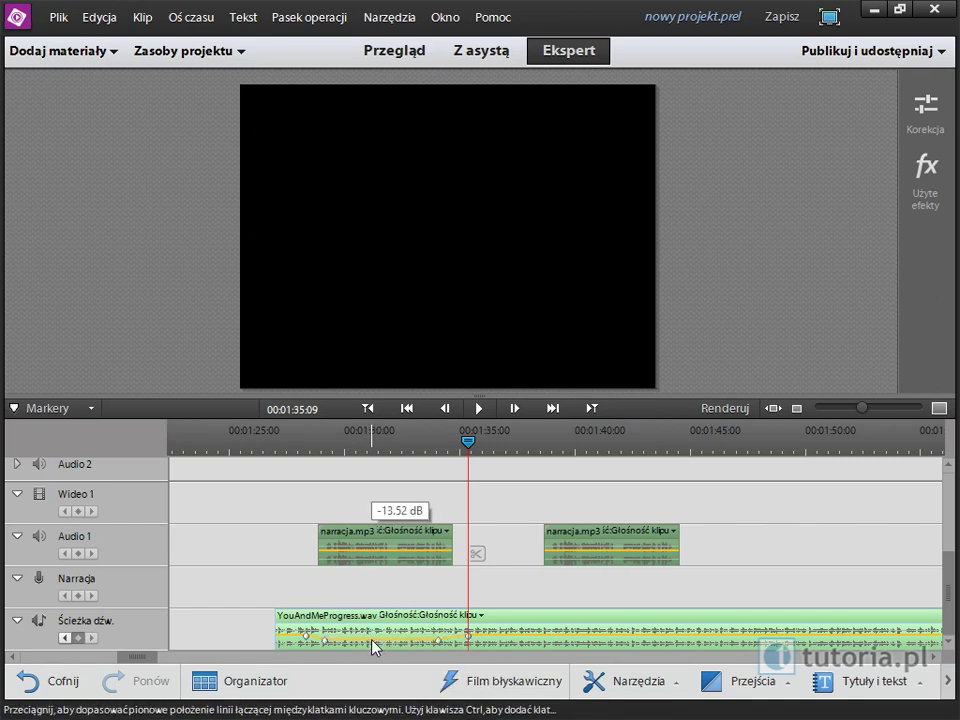
drag(373, 647, 373, 649)
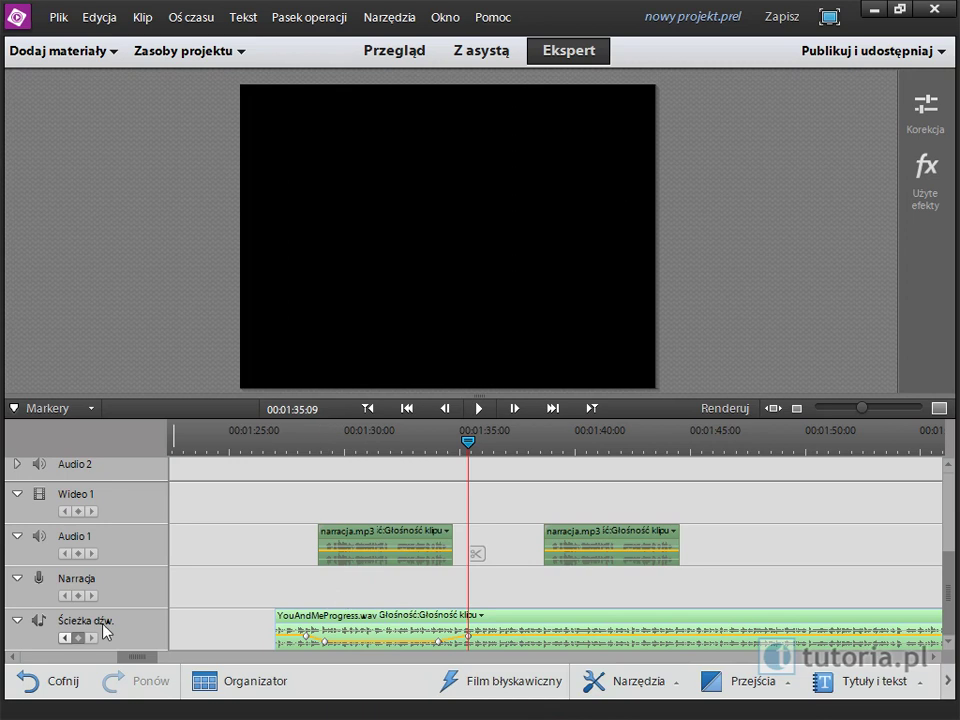
click(40, 684)
click(40, 684)
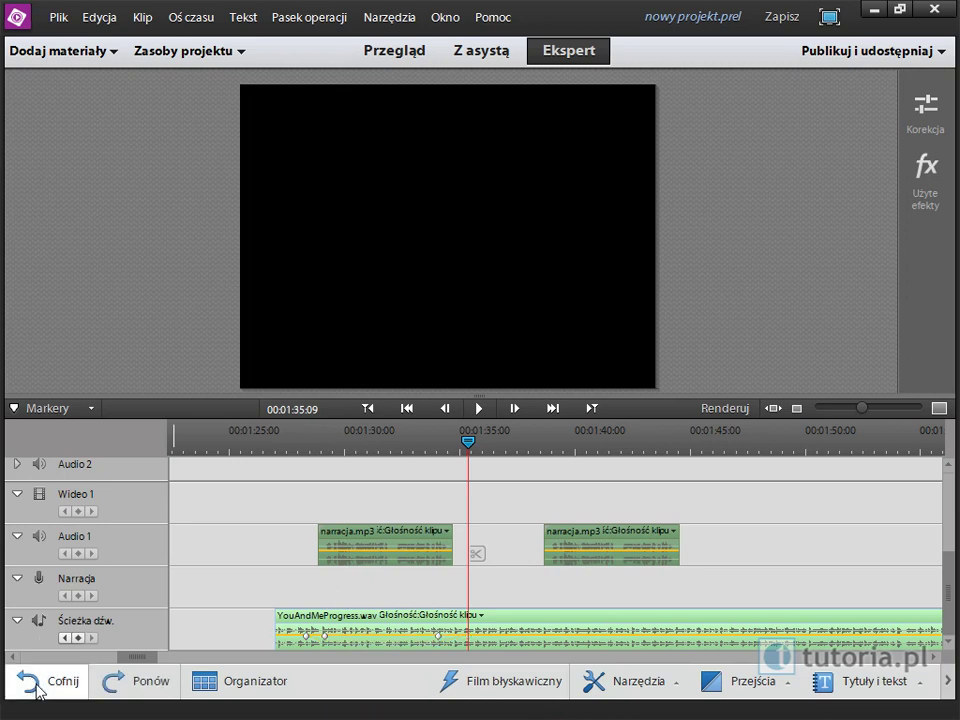
click(40, 684)
click(40, 684)
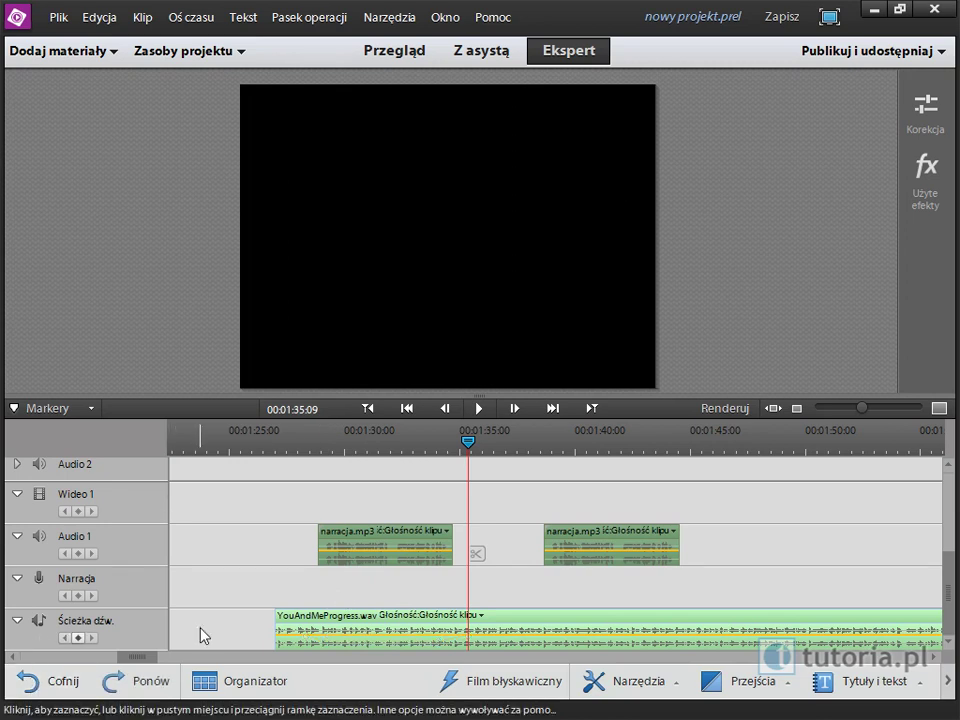
Return the playhead to 00:01:27:15 and bring up the Audio Mixer near the screen top.
click(290, 440)
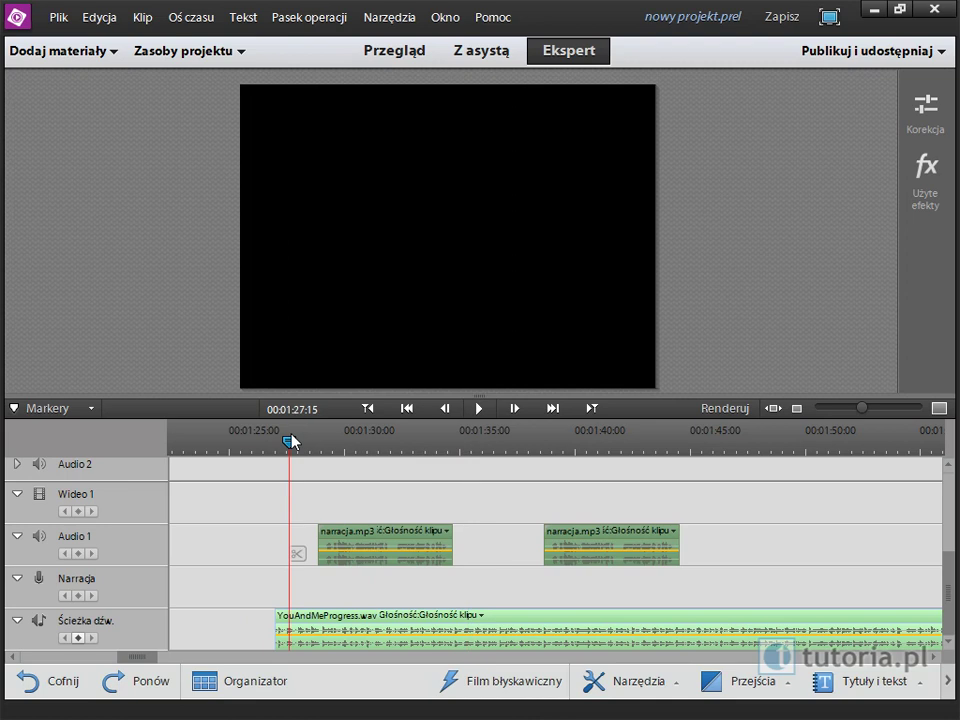
click(656, 681)
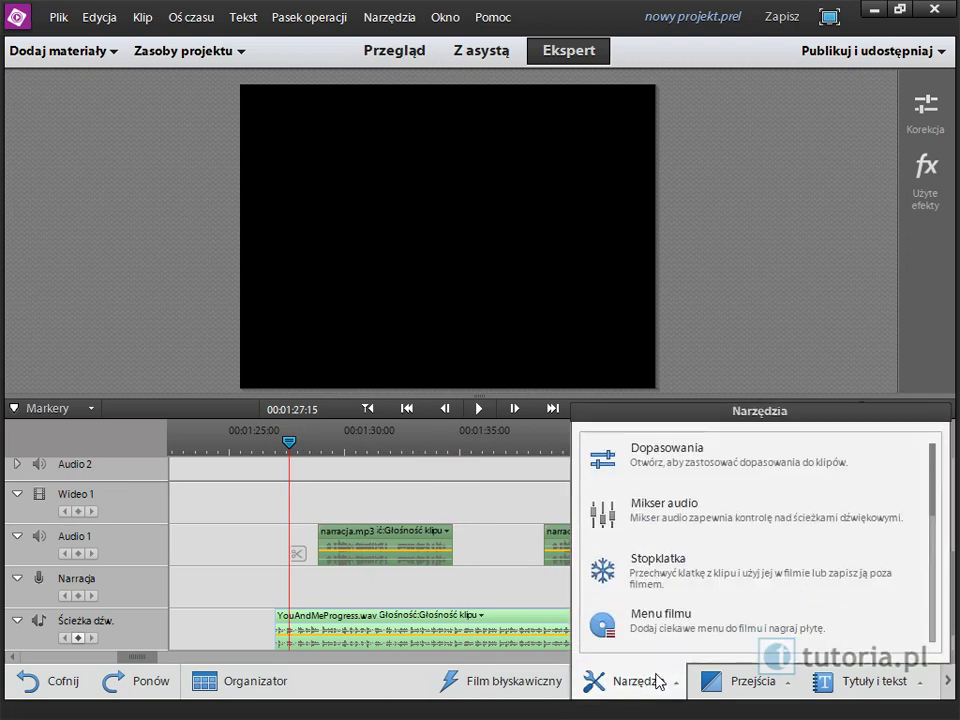
click(734, 515)
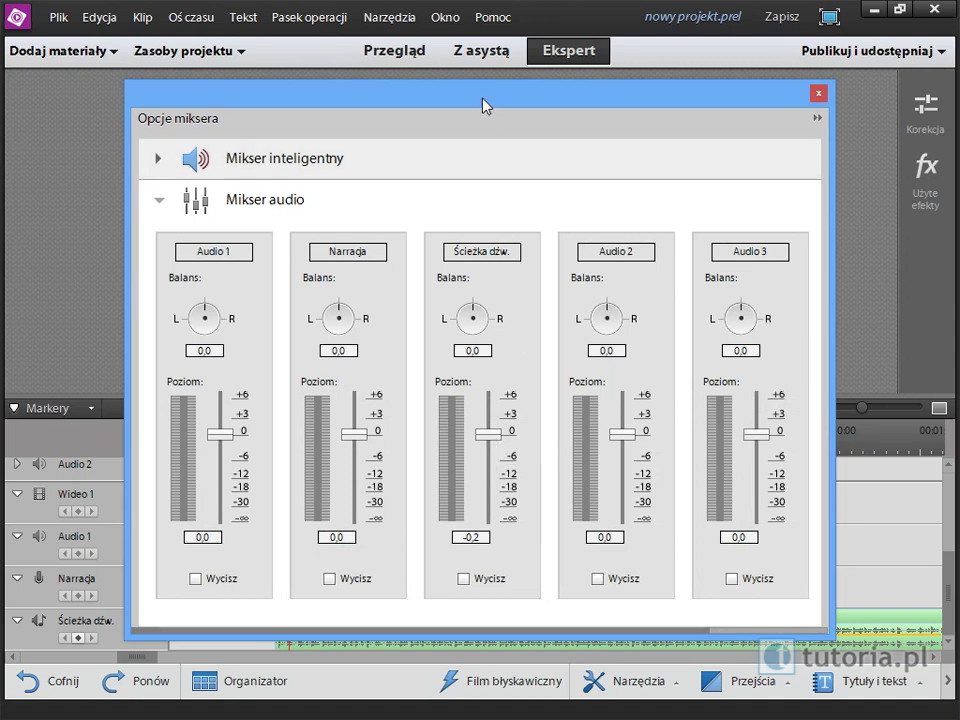
drag(482, 103, 508, 30)
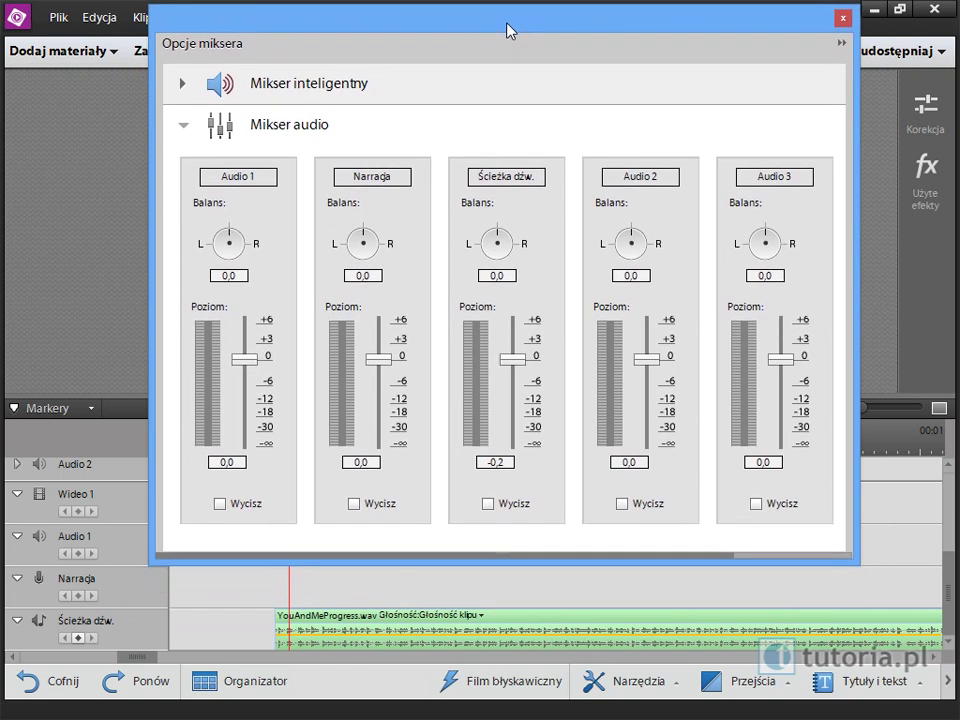
mouse_move(480, 30)
mouse_down()
mouse_move(490, 18)
mouse_move(484, 24)
mouse_up()
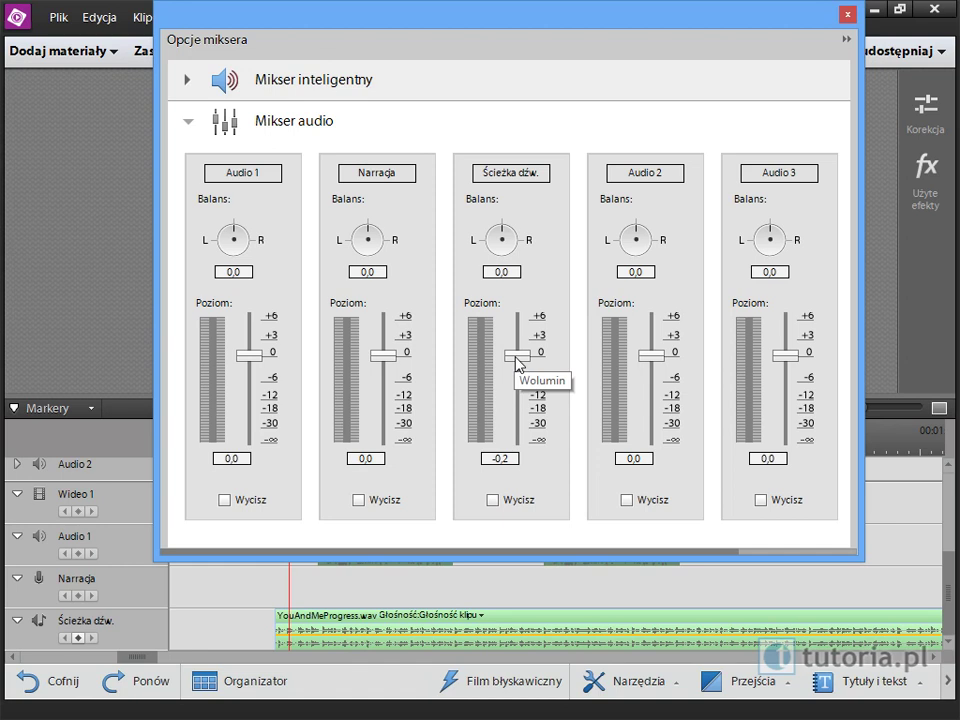
During playback, ride the Ścieżka dźw. fader down and back to about 0, then close the mixer.
key(space)
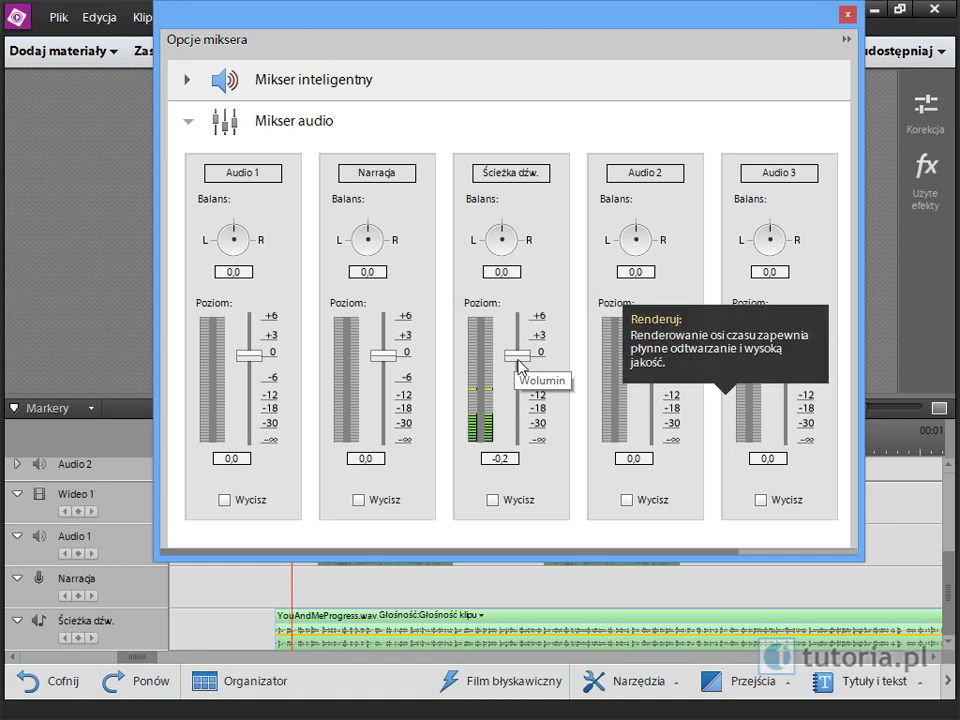
drag(519, 358, 519, 414)
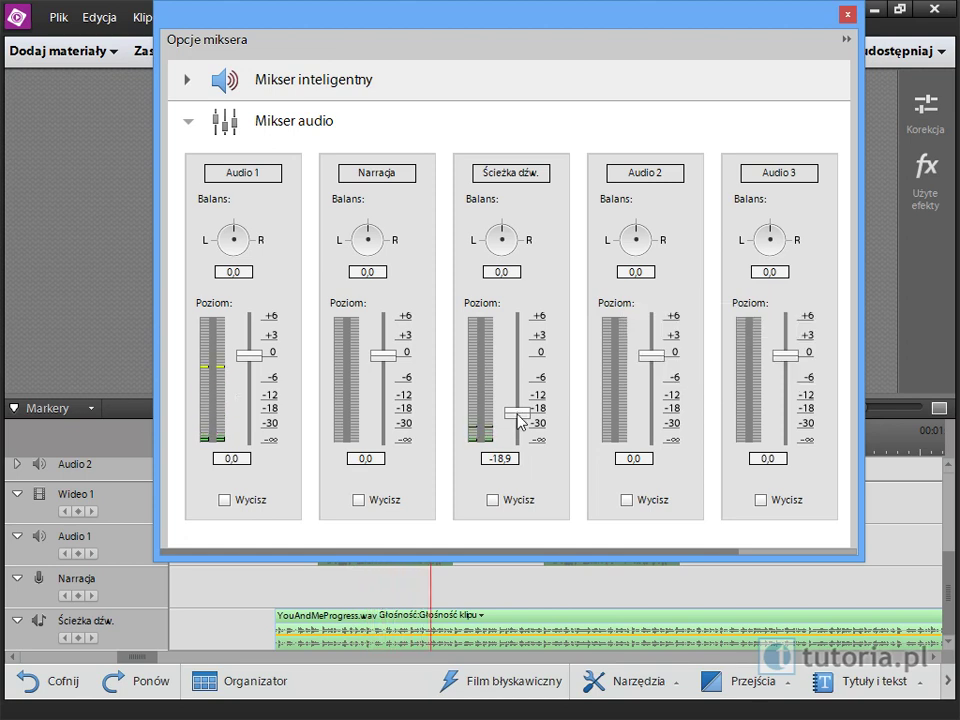
drag(519, 416, 517, 358)
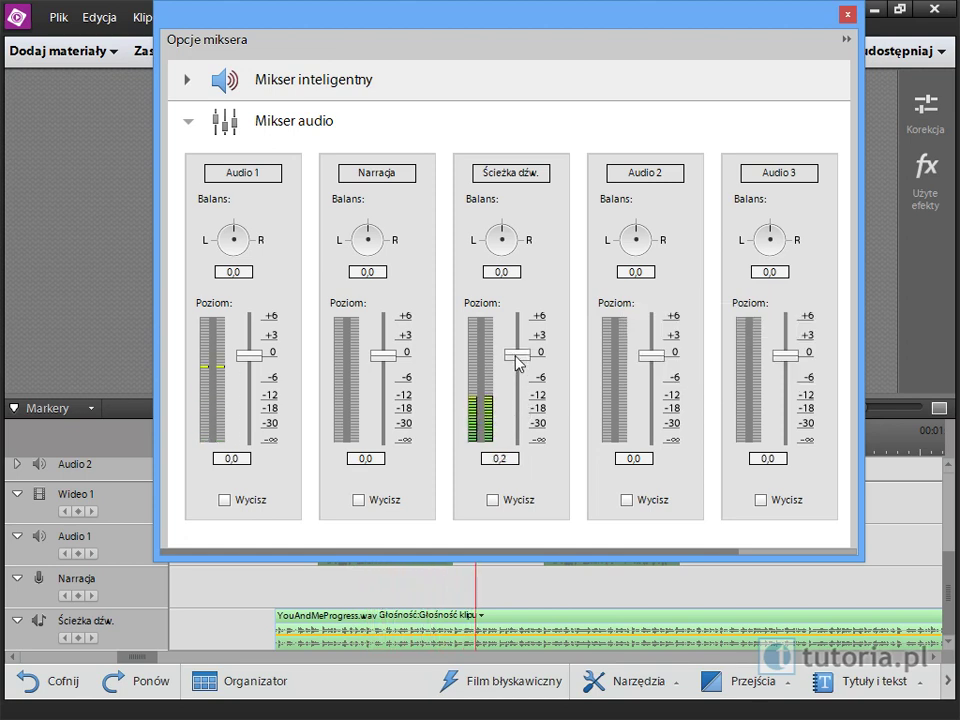
key(space)
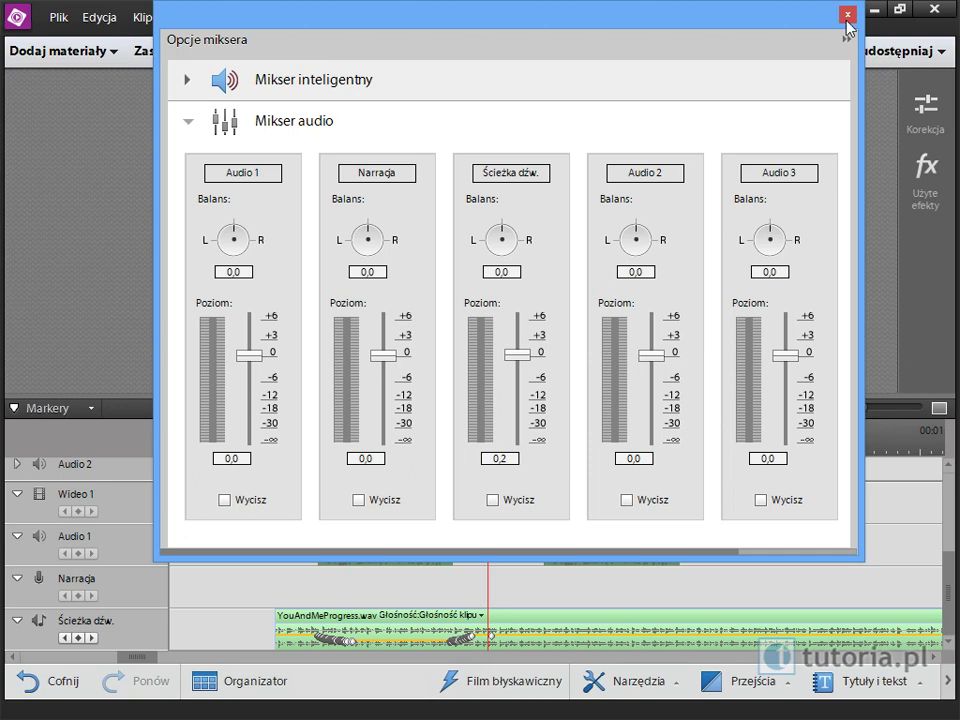
click(847, 16)
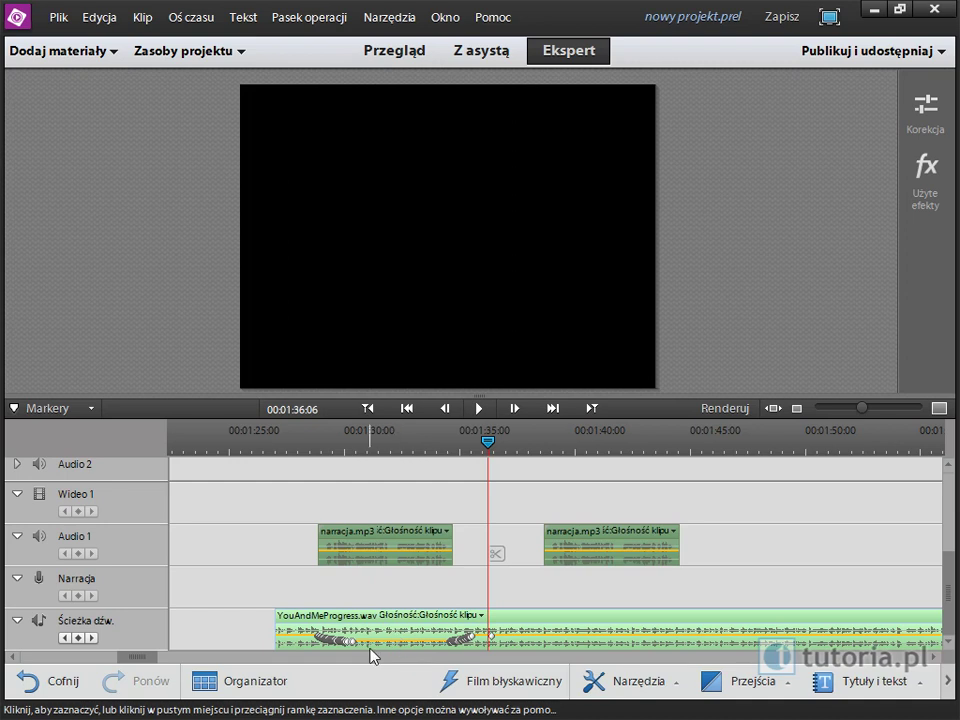
Undo the recorded volume keyframes so the YouAndMeProgress.wav level is flat again.
click(40, 681)
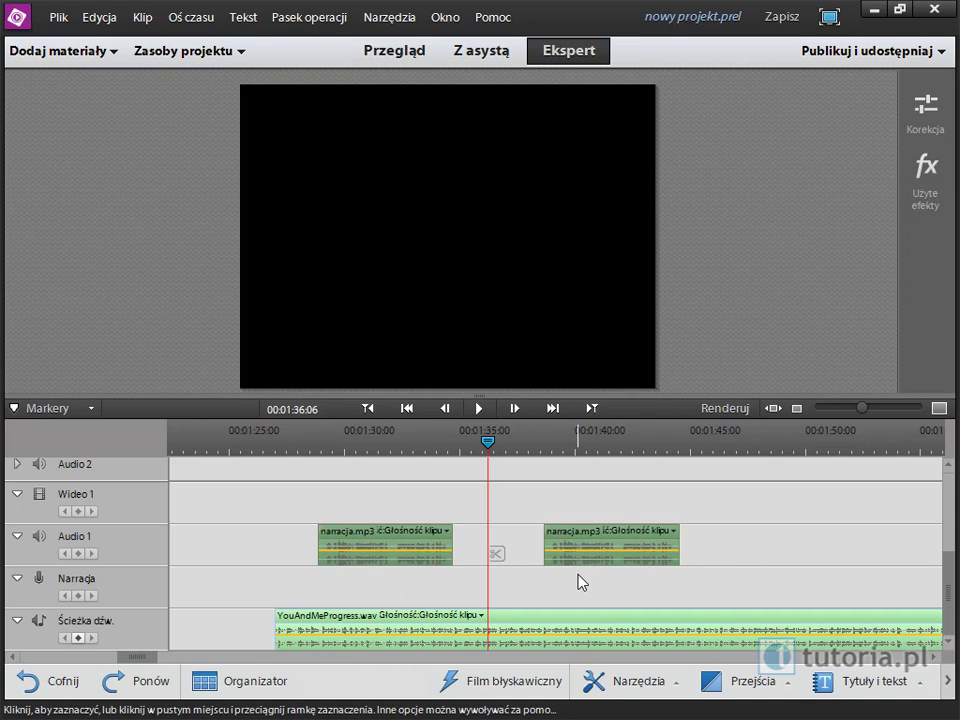
Open Inteligentne mieszanie from the Tools list and expand the Mikser inteligentny section.
click(647, 684)
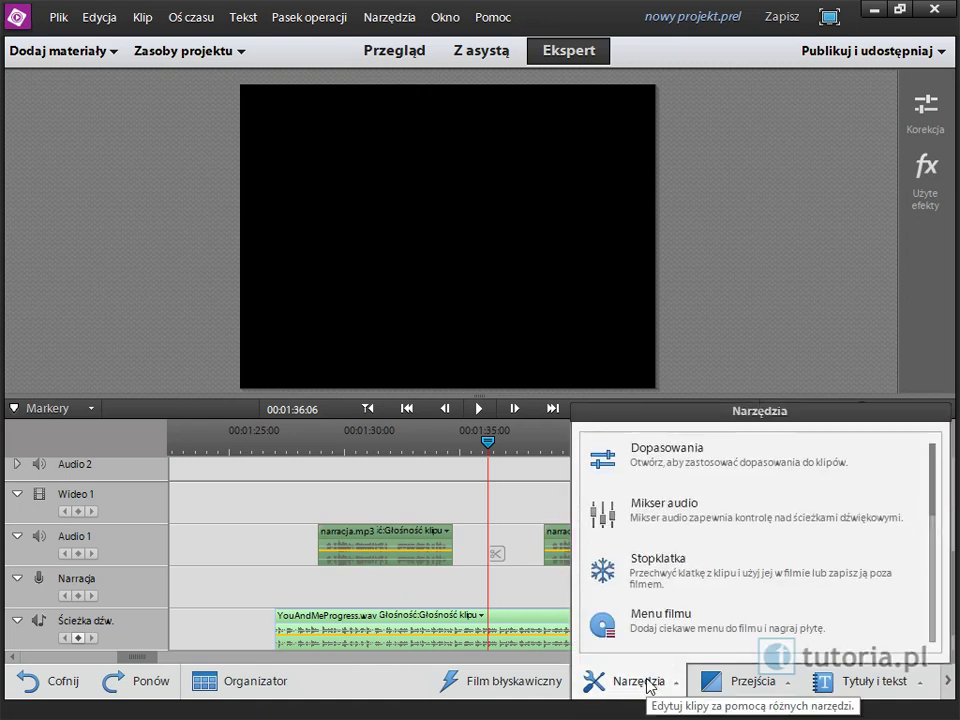
drag(931, 508, 936, 580)
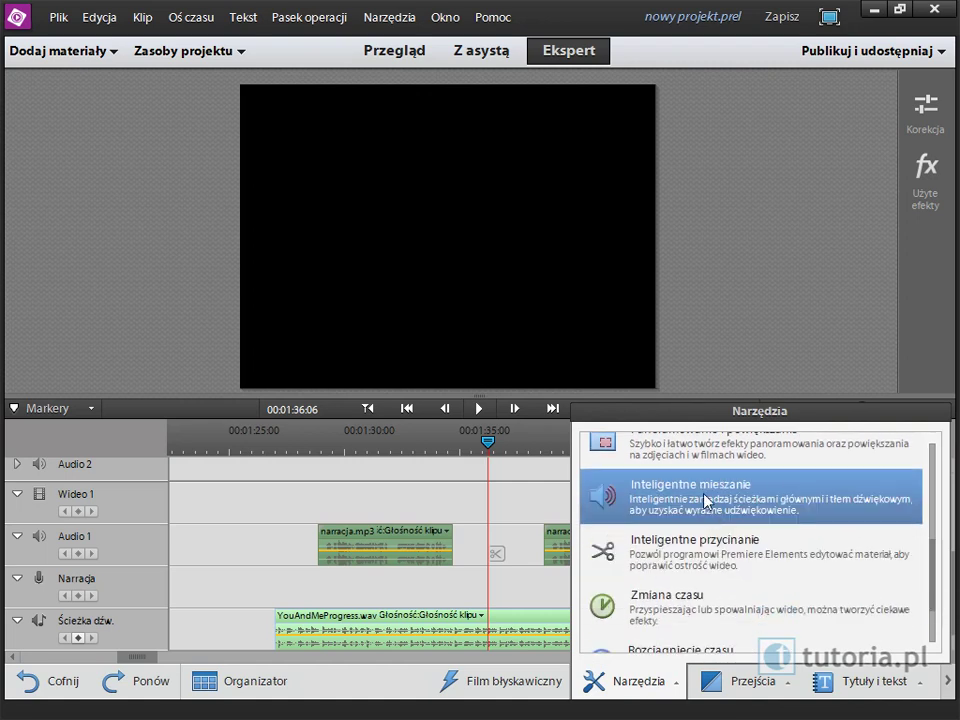
click(706, 500)
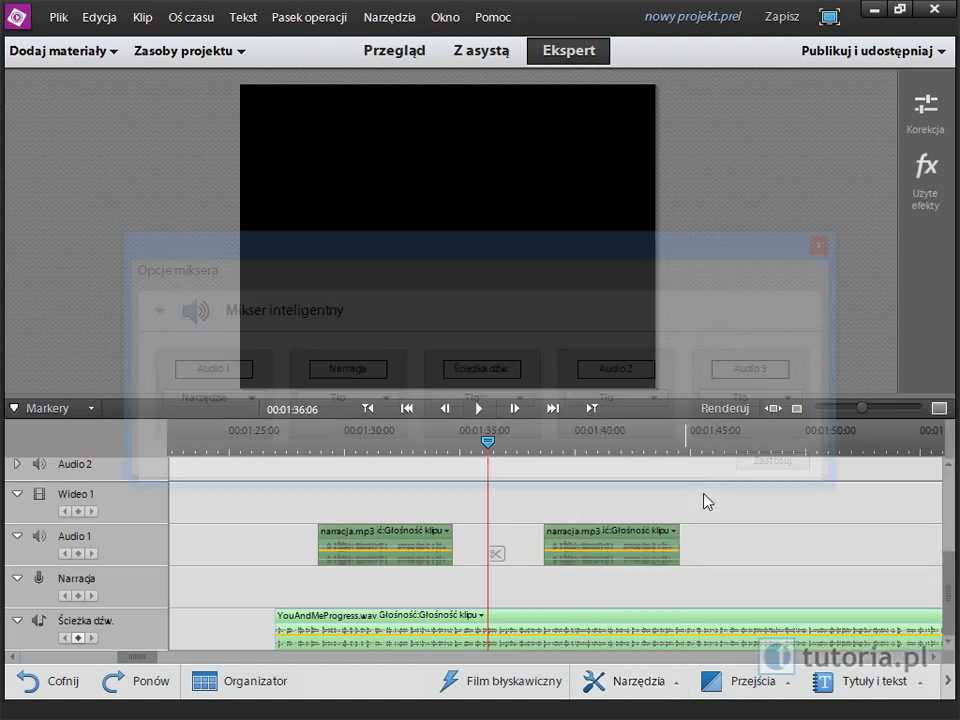
click(158, 311)
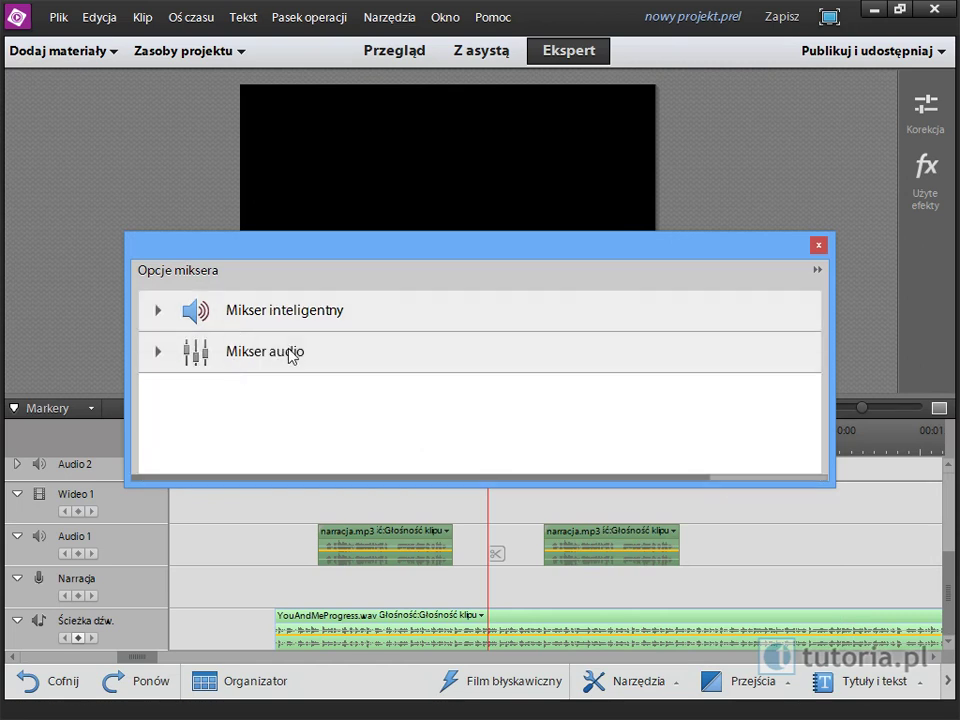
click(159, 355)
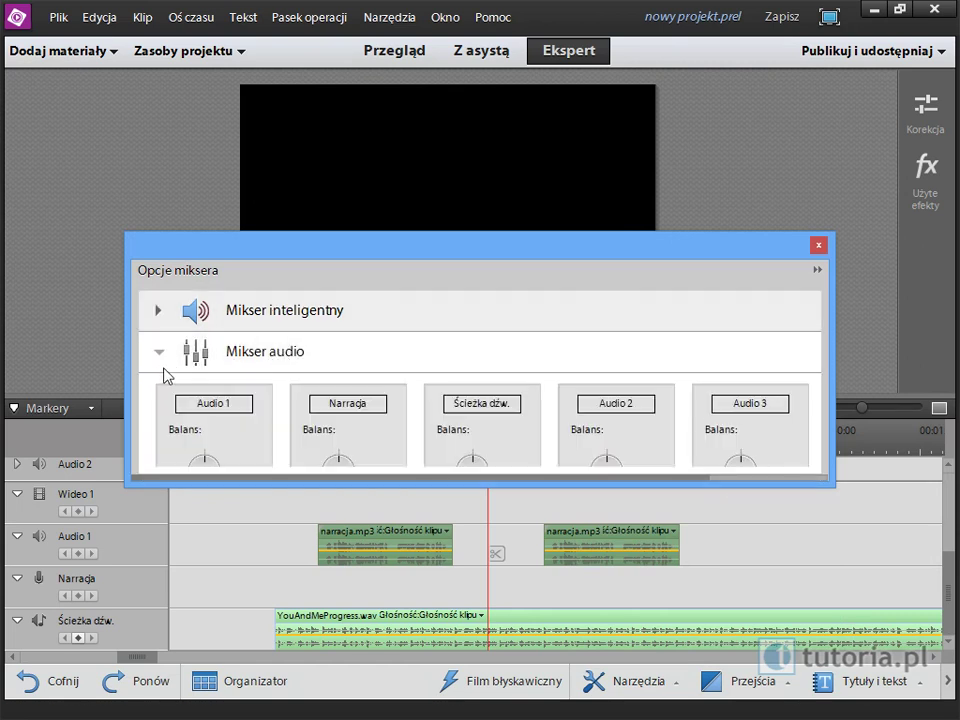
click(160, 353)
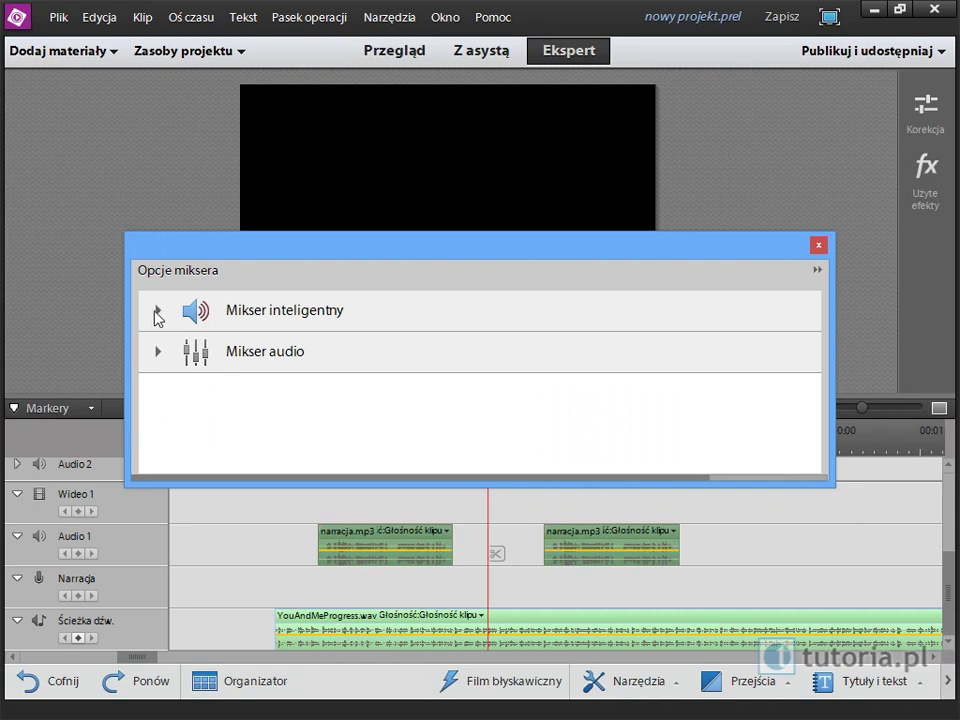
click(157, 312)
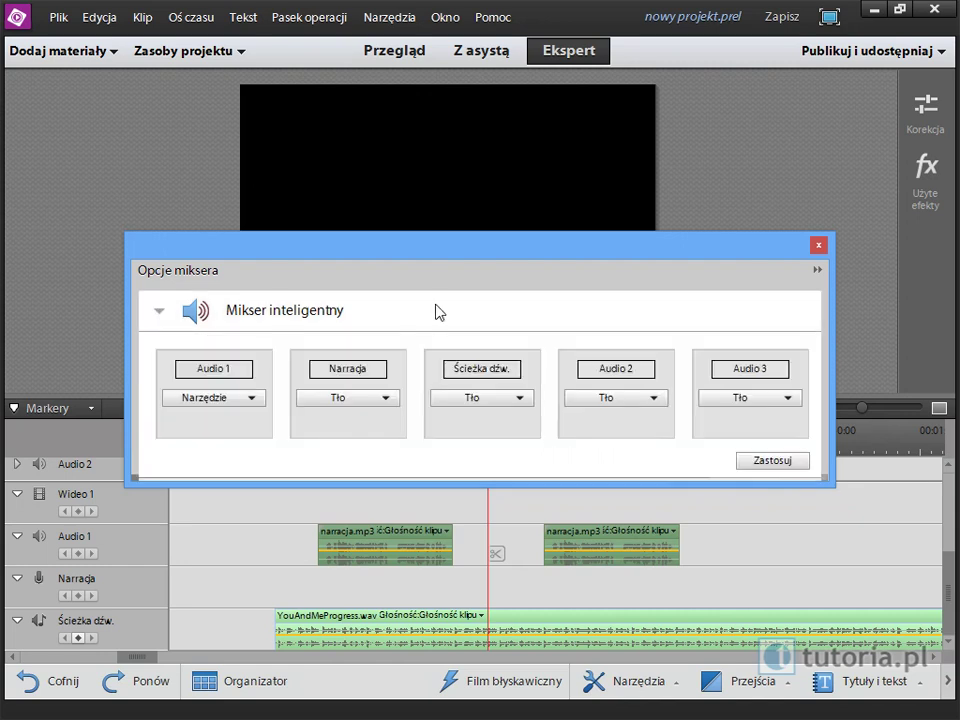
drag(437, 257, 451, 116)
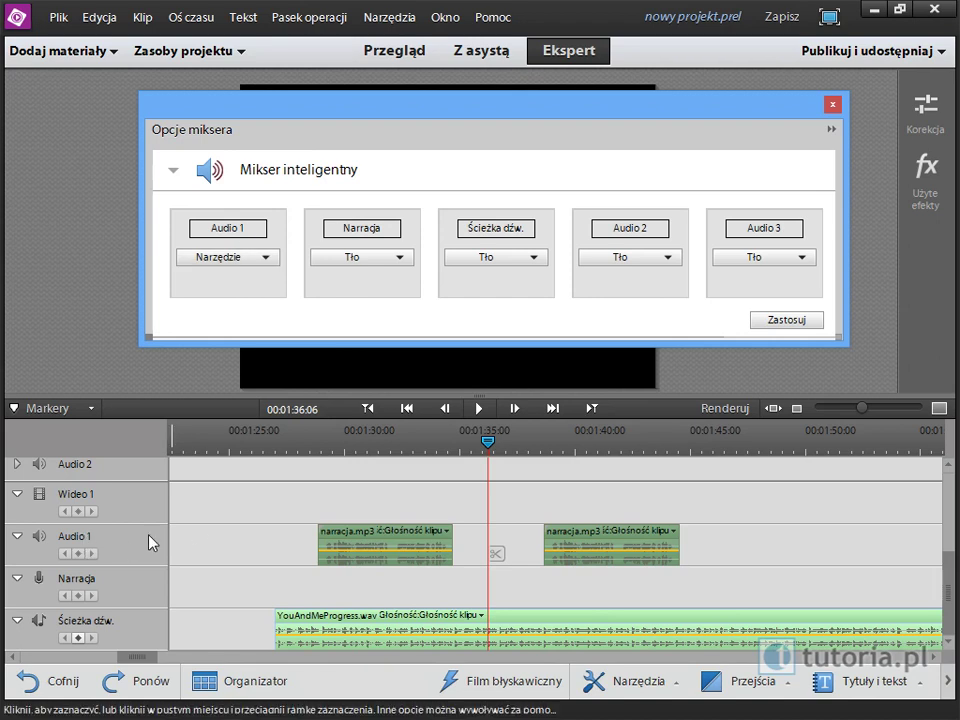
Keep Audio 1 as Narzędzie and Ścieżka dźw. as Tło, then apply smart mixing.
click(268, 258)
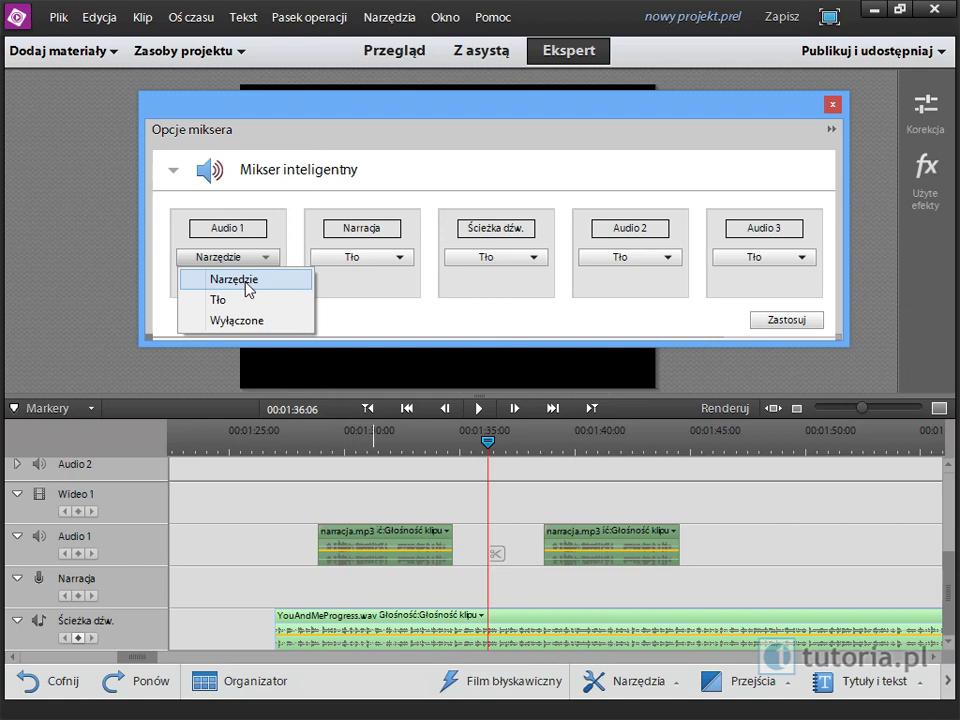
click(242, 287)
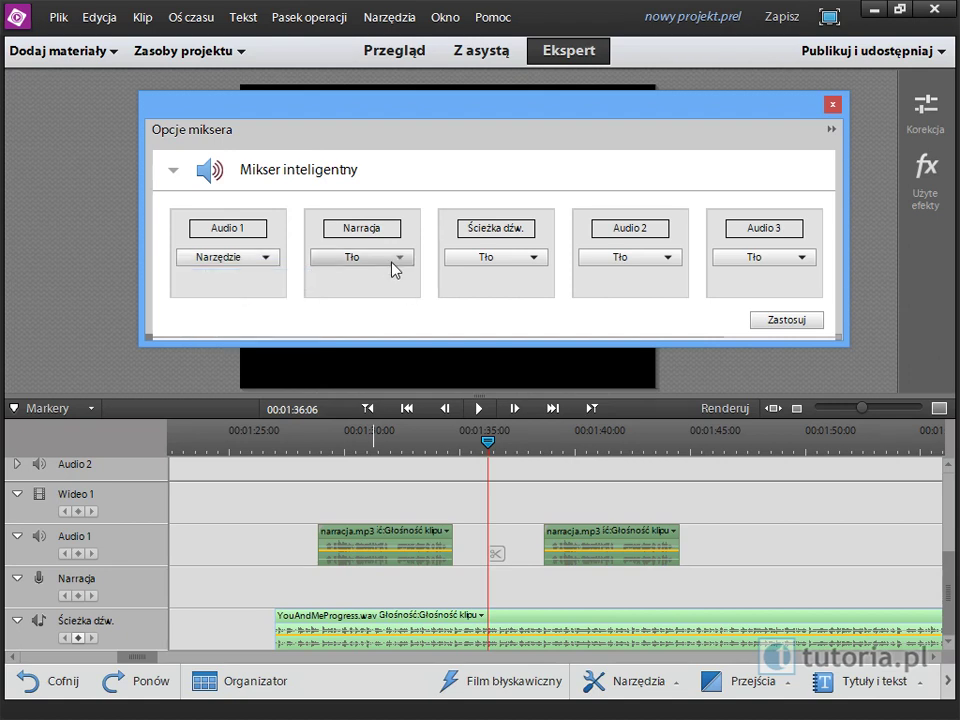
click(536, 262)
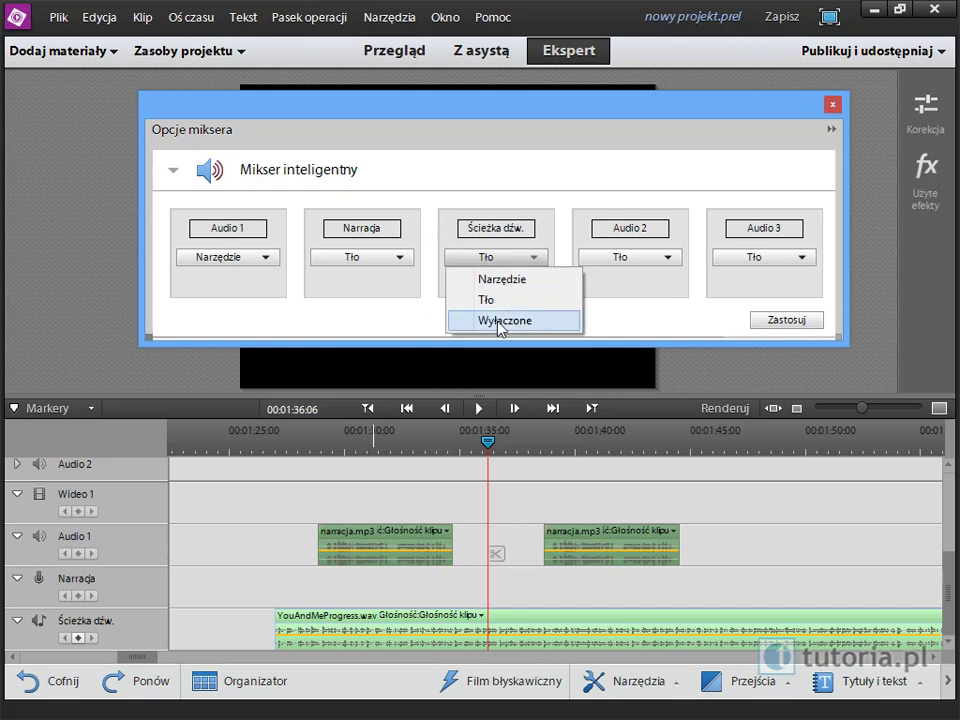
click(641, 327)
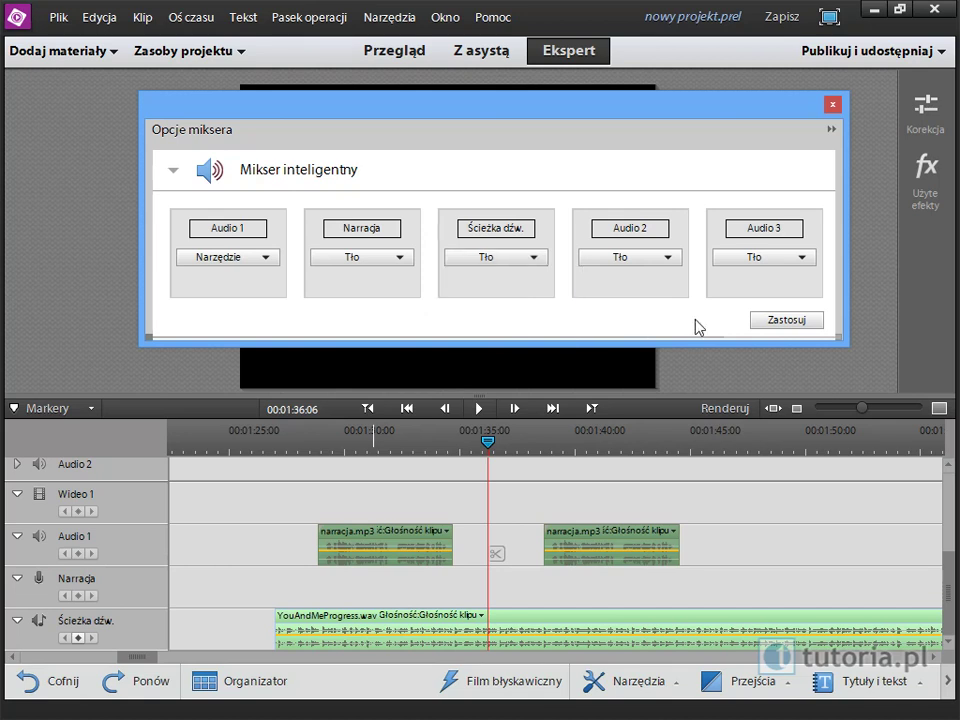
click(801, 327)
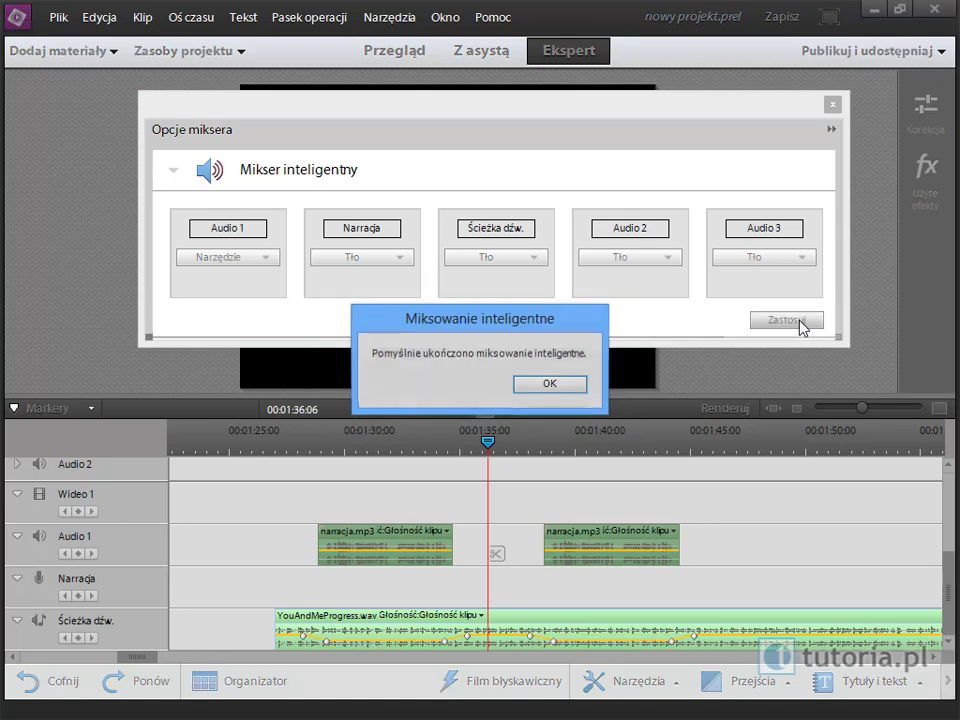
Confirm the Miksowanie inteligentne completion message with OK.
click(551, 384)
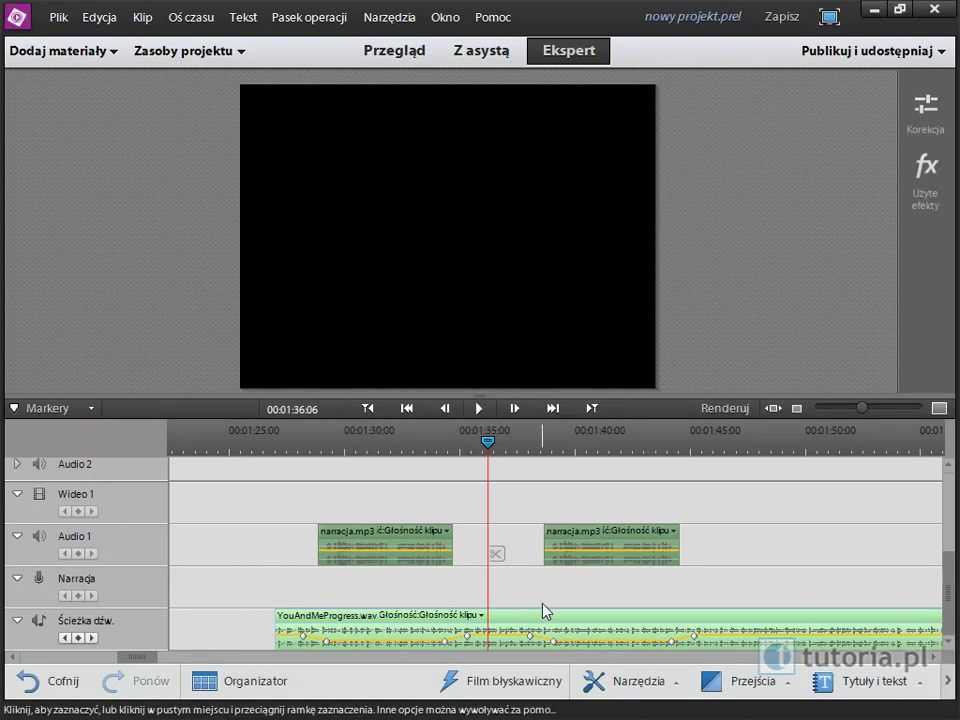